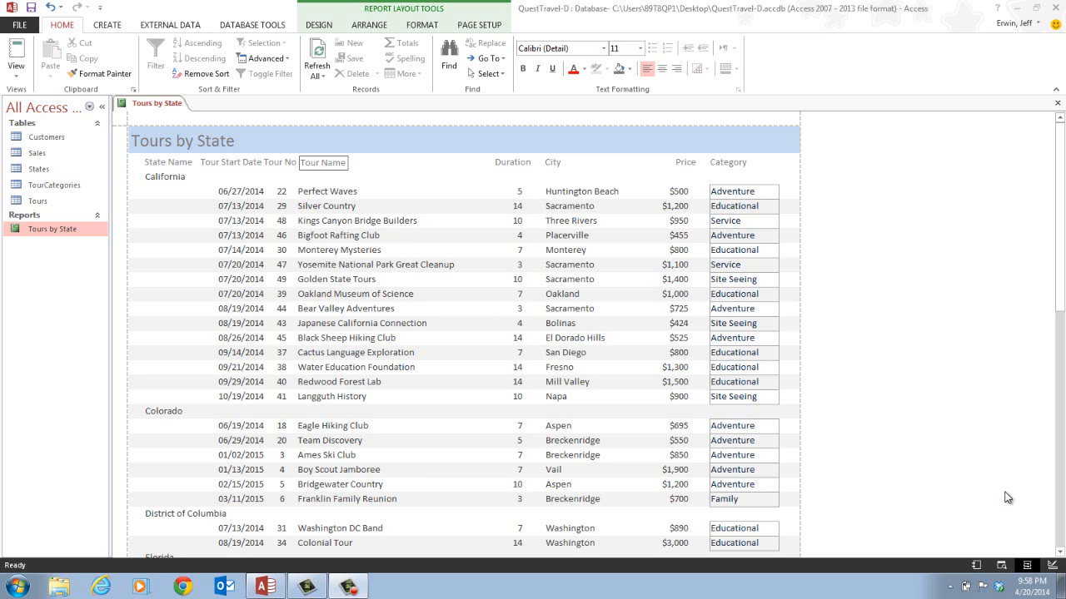
# Step: Examine the Tours by State report in Print Preview, viewing the whole first page and the second page
pyautogui.rightClick(157, 107)
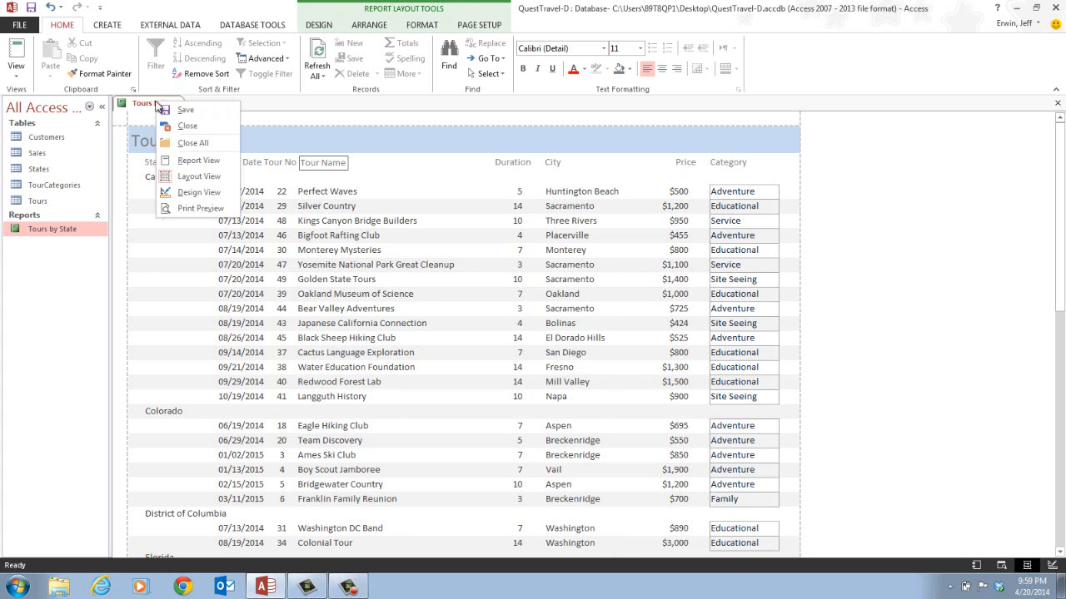
pyautogui.click(204, 207)
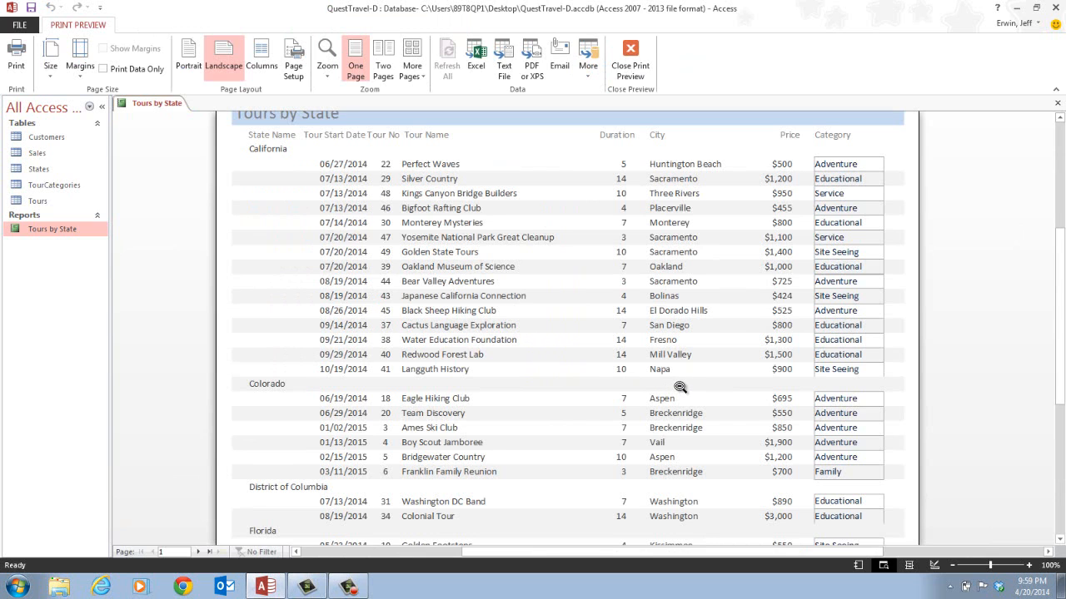
pyautogui.scroll(3, 681, 387)
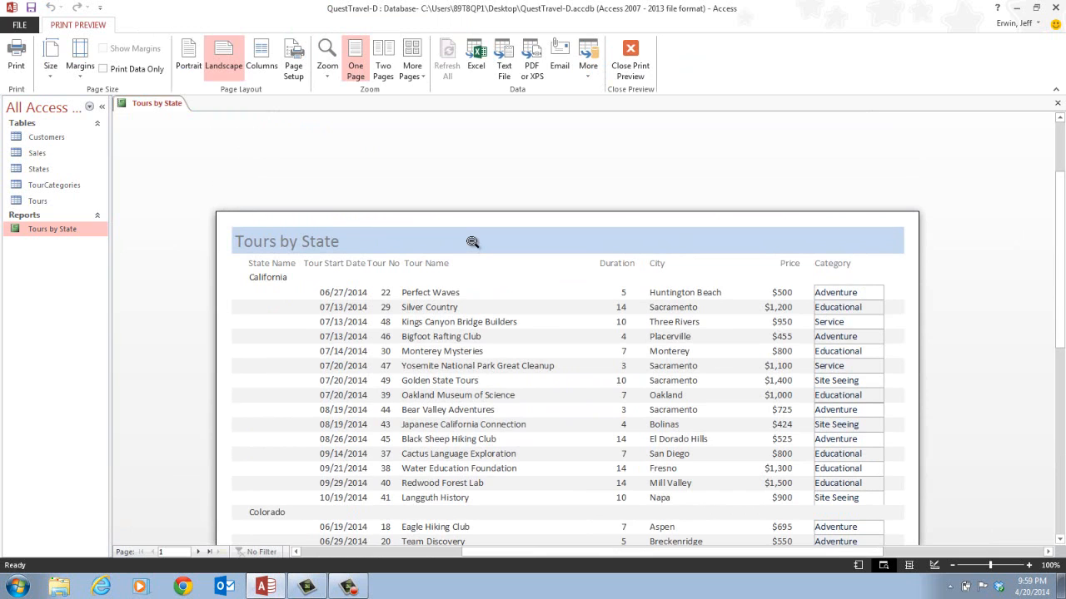
pyautogui.click(472, 242)
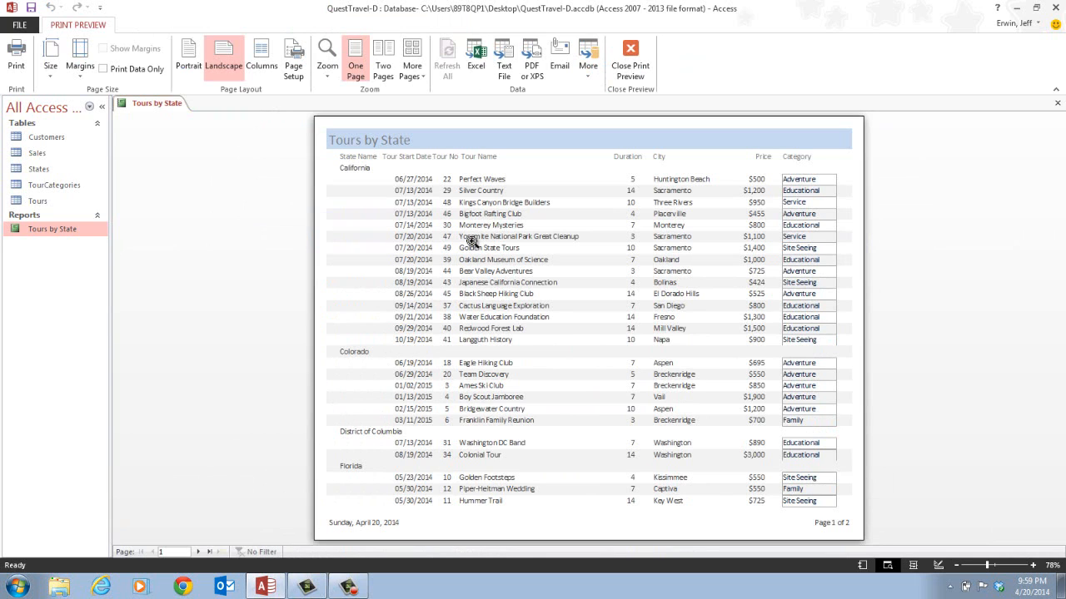
pyautogui.click(437, 141)
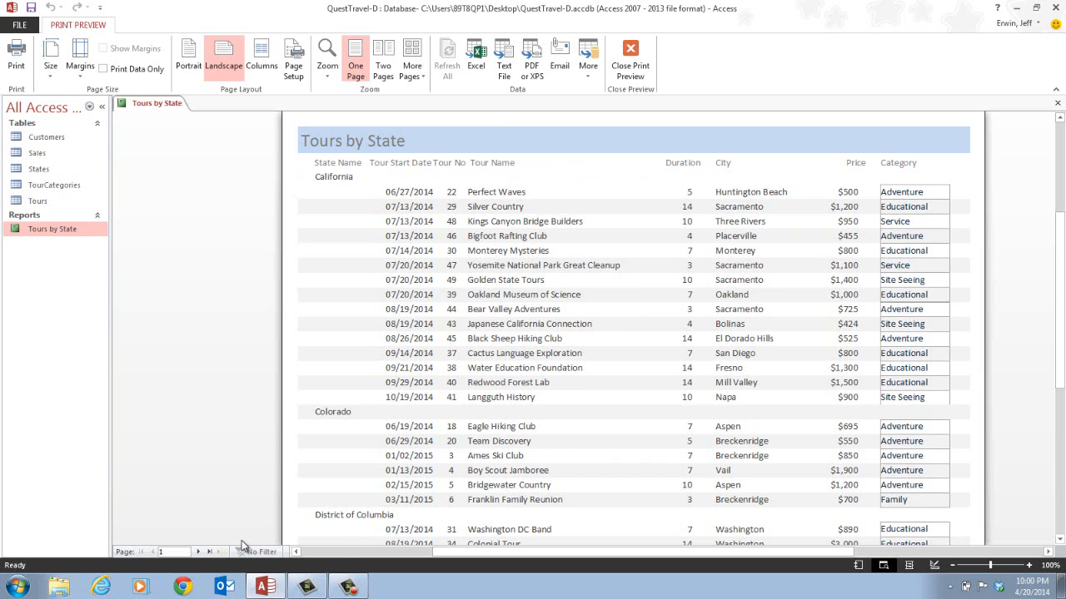
pyautogui.click(198, 552)
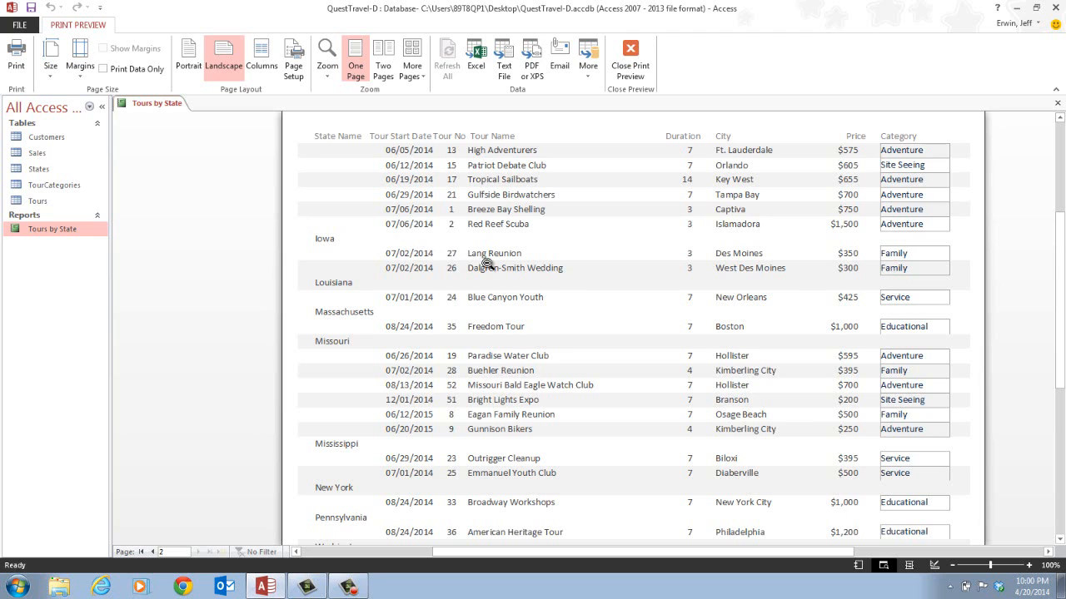
# Step: Switch the report to Design View and narrow it to the right edge of the page number control
pyautogui.rightClick(168, 104)
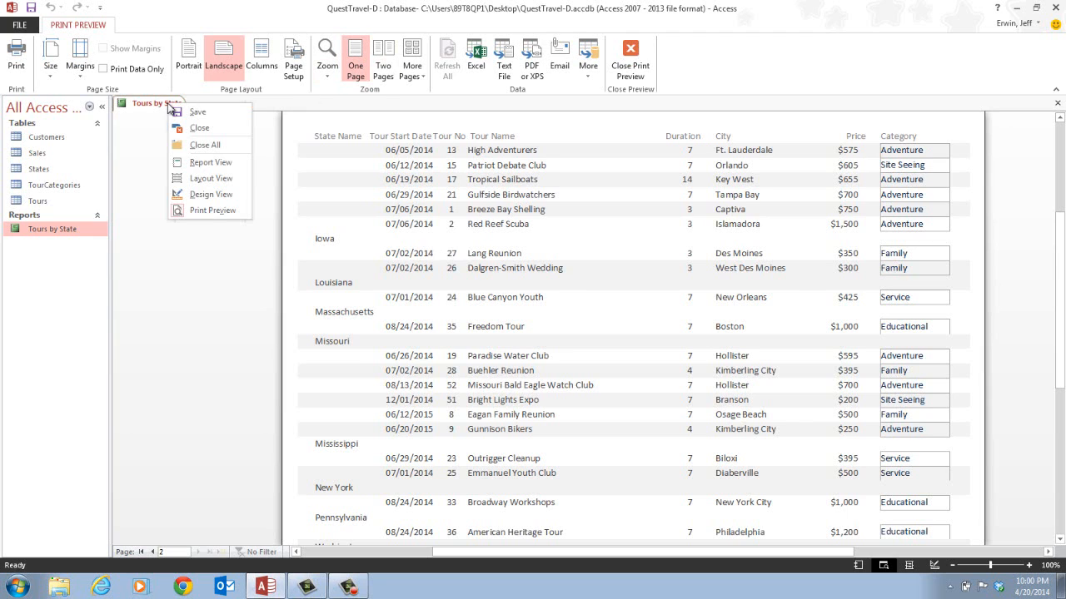
pyautogui.click(230, 196)
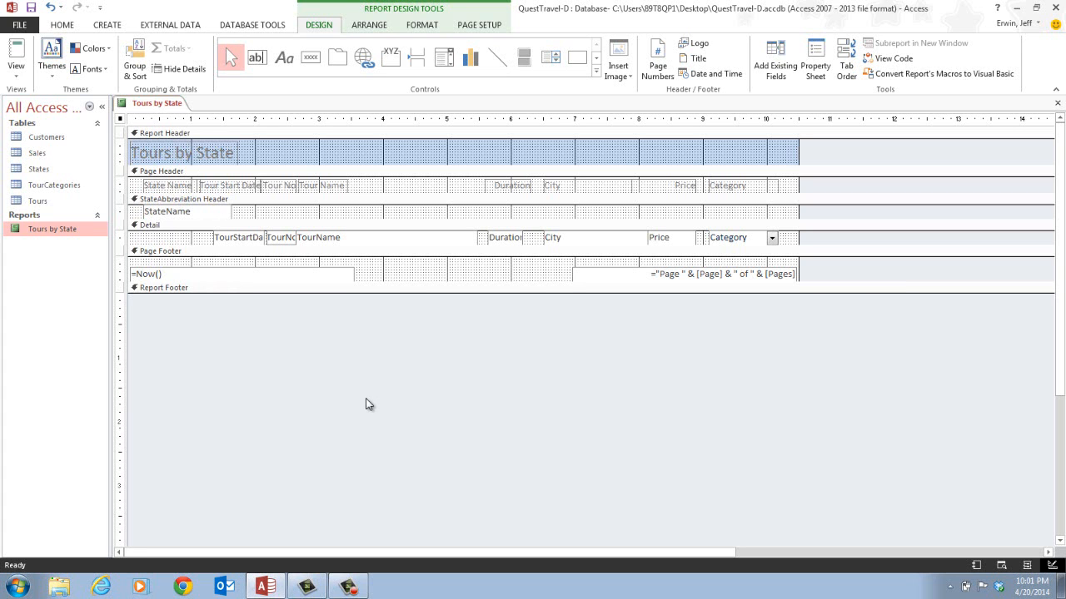
pyautogui.moveTo(471, 552); pyautogui.dragTo(894, 534)
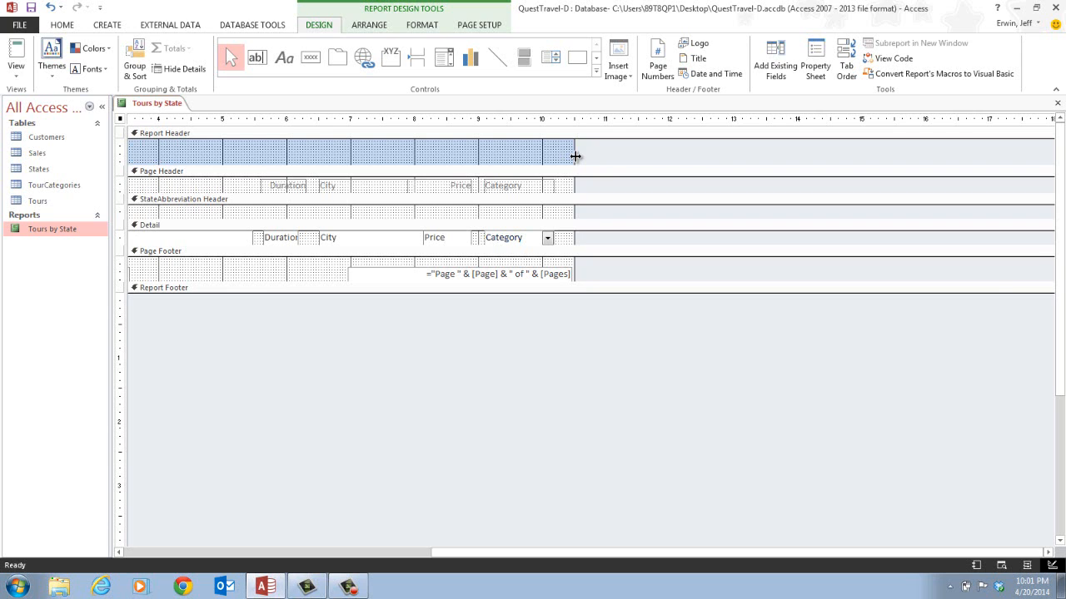
pyautogui.moveTo(574, 157); pyautogui.dragTo(572, 156)
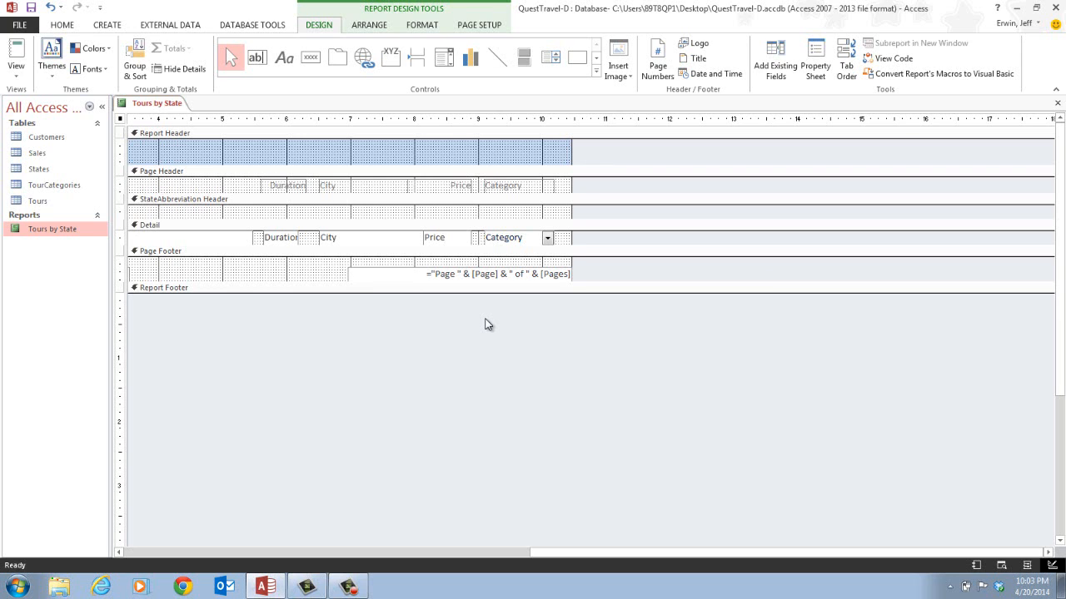
# Step: Move the page number text box in the Page Footer left until its right edge meets the 10-inch mark
pyautogui.click(456, 279)
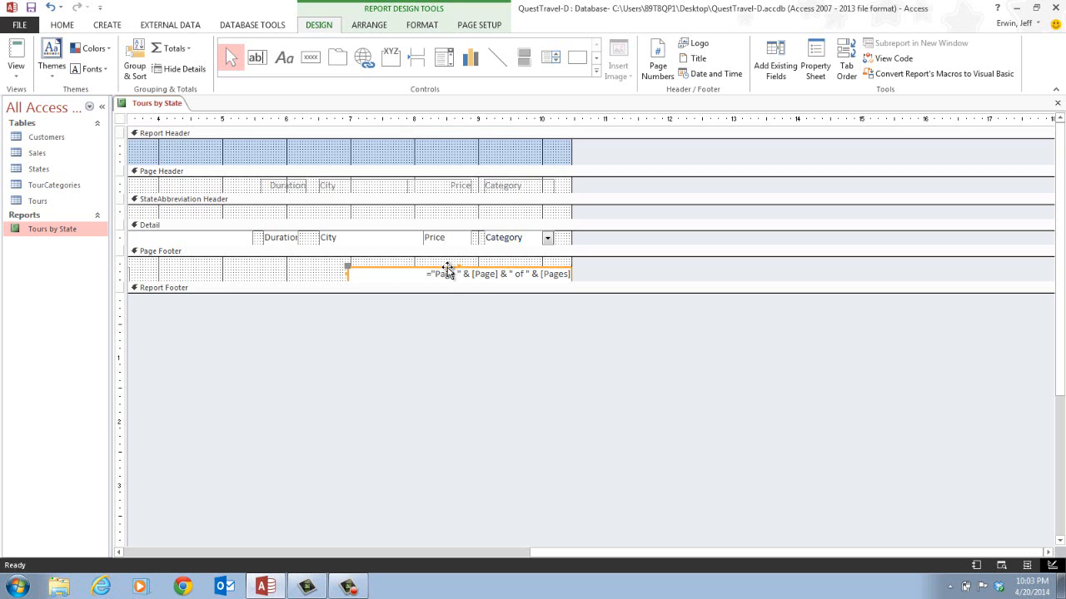
pyautogui.click(448, 271)
pyautogui.moveTo(447, 271); pyautogui.dragTo(418, 271)
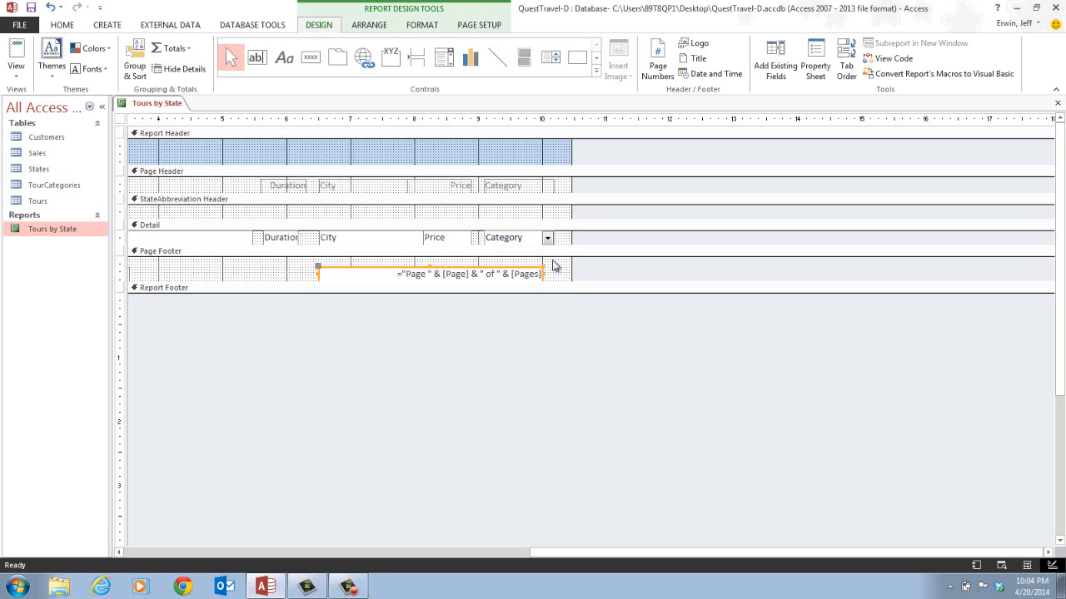
# Step: Move the Category label and the Category combo box in the Detail section left so both end at the 10-inch mark
pyautogui.click(511, 184)
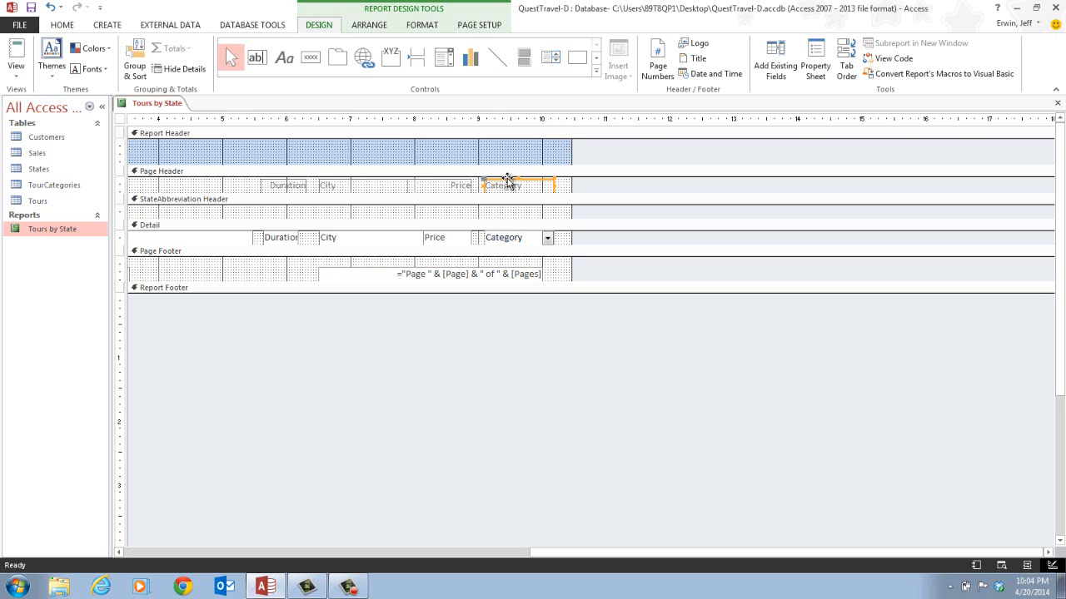
pyautogui.moveTo(505, 180); pyautogui.dragTo(494, 183)
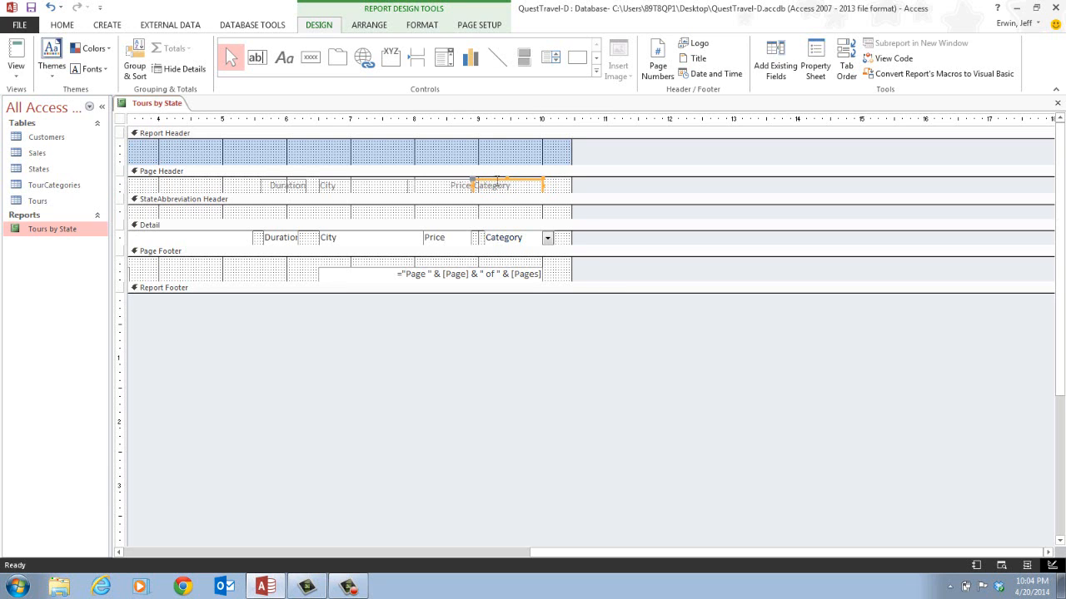
pyautogui.click(513, 237)
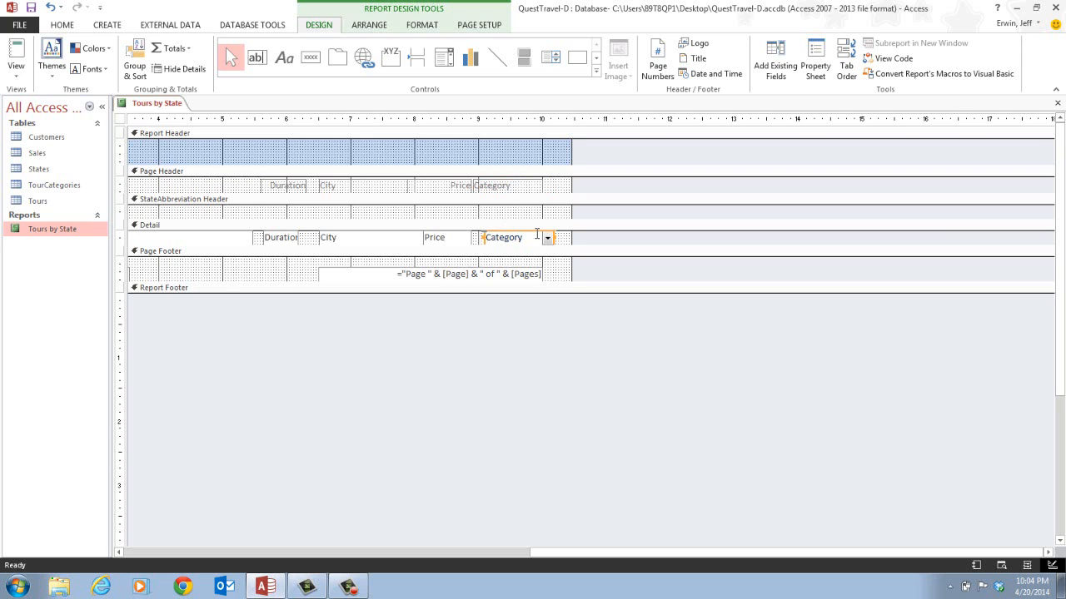
pyautogui.click(537, 235)
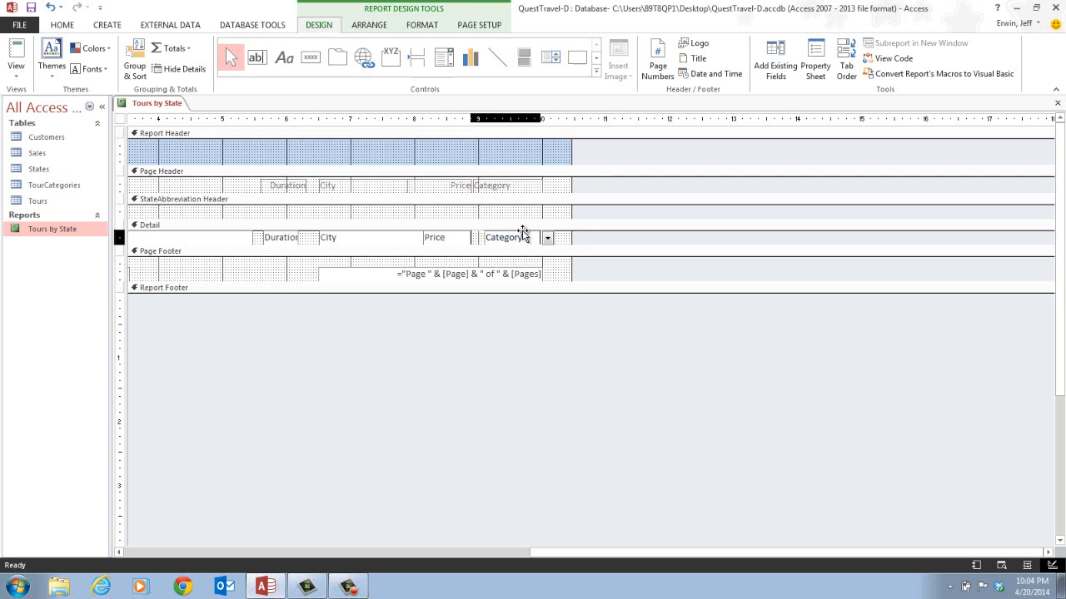
pyautogui.moveTo(523, 233); pyautogui.dragTo(523, 232)
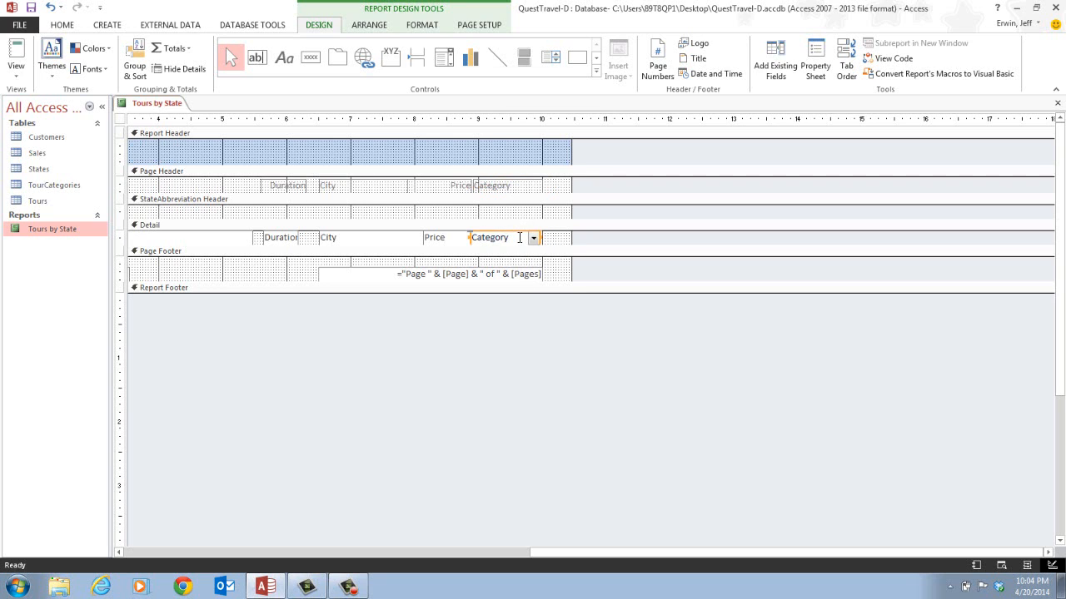
pyautogui.moveTo(521, 232); pyautogui.dragTo(523, 232)
# Step: Undo the accidental Report Header height change and narrow the report to 10 inches
pyautogui.moveTo(539, 166); pyautogui.dragTo(531, 231)
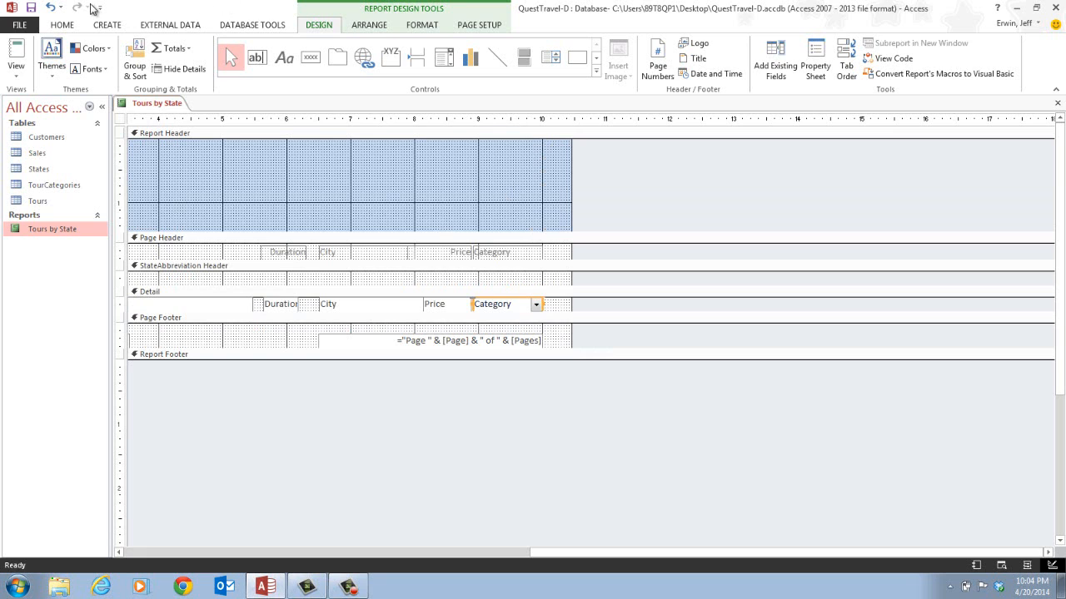
pyautogui.click(50, 7)
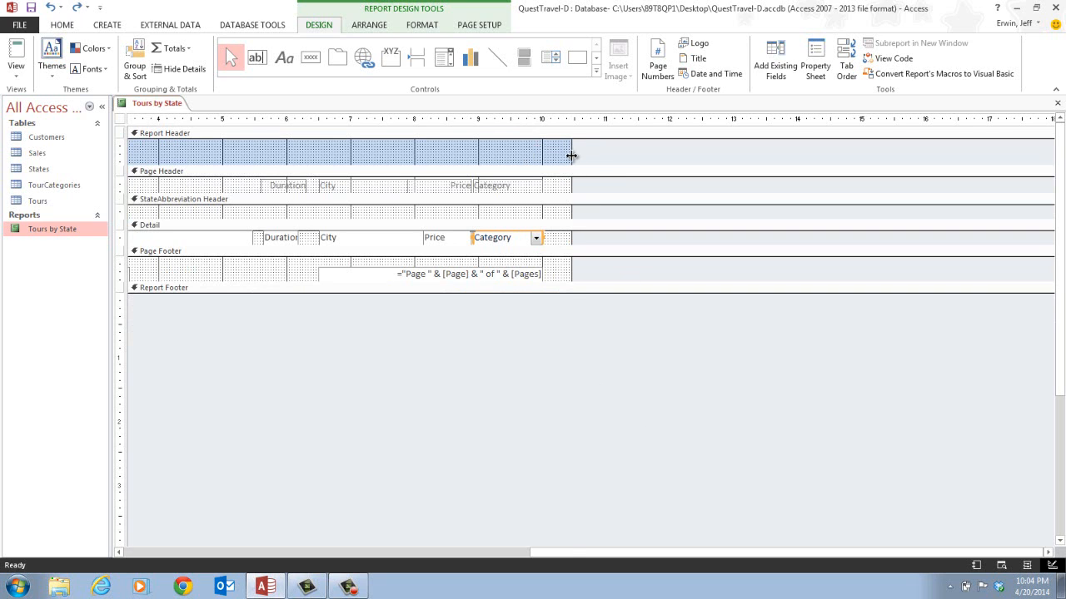
pyautogui.moveTo(571, 156); pyautogui.dragTo(542, 155)
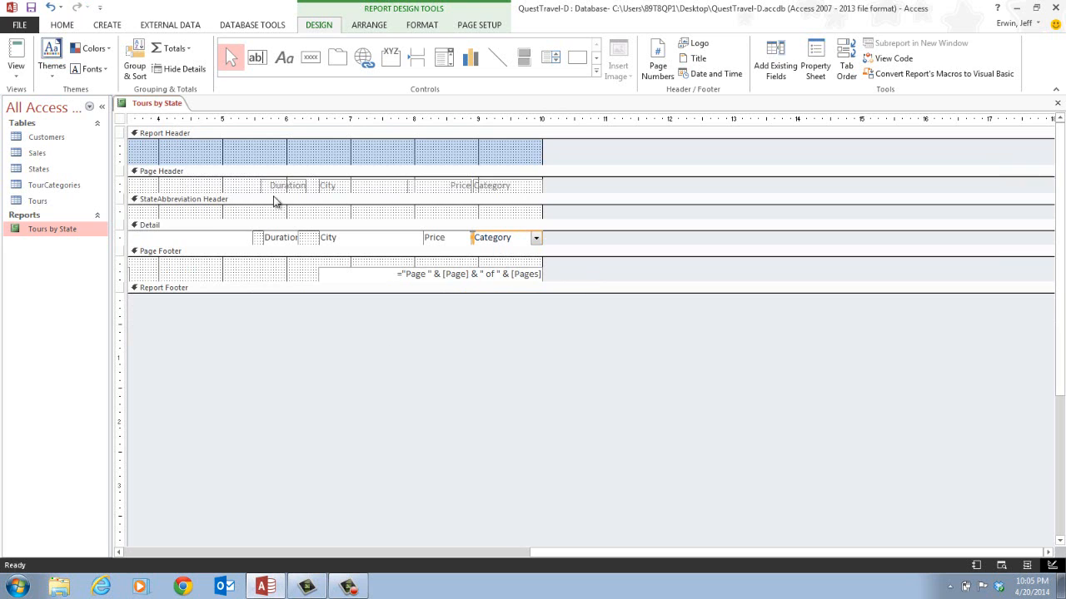
# Step: Check both pages of the narrowed report in Print Preview, including the Category column and the page footer
pyautogui.rightClick(163, 106)
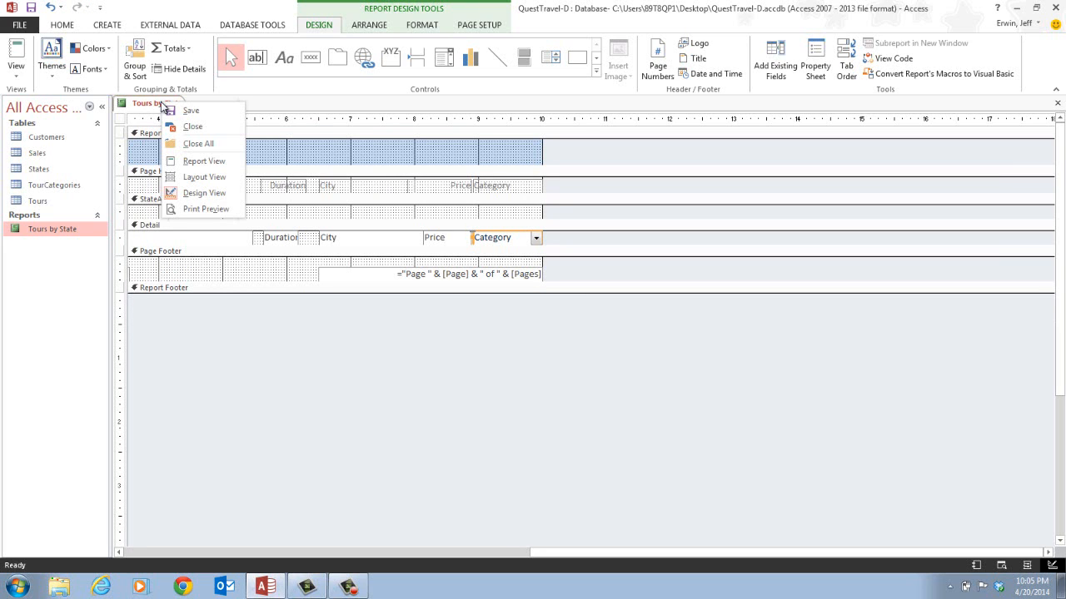
pyautogui.click(200, 209)
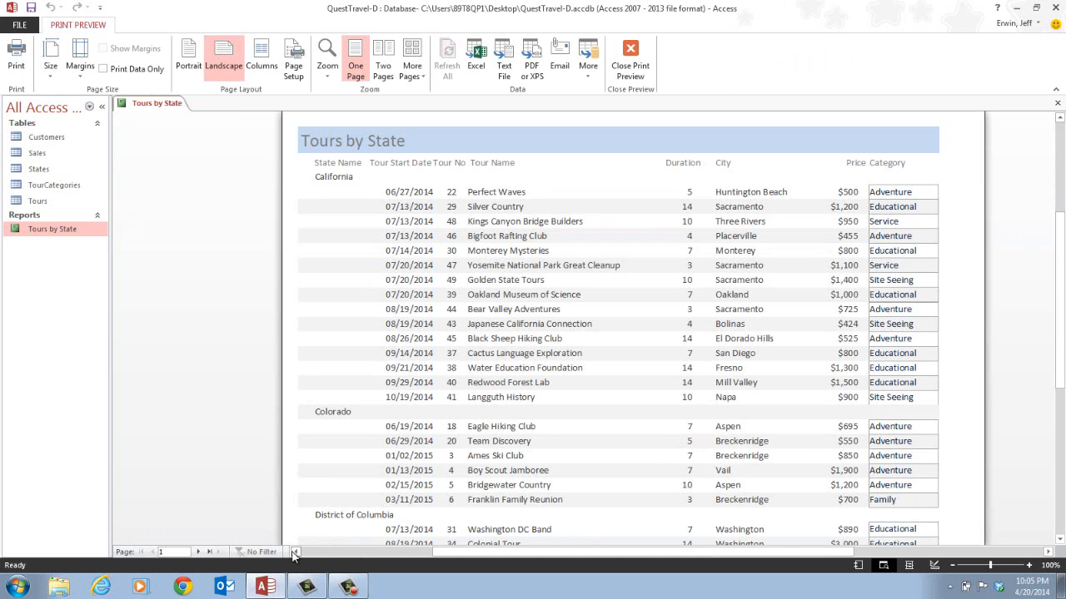
pyautogui.click(200, 552)
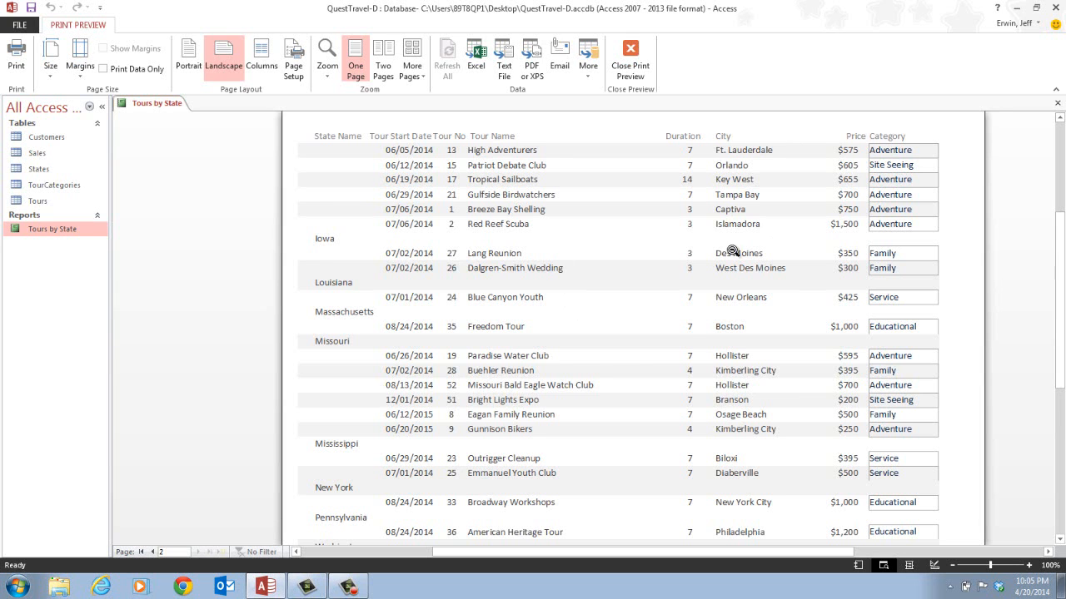
pyautogui.scroll(-1, 703, 463)
pyautogui.scroll(-3, 703, 463)
pyautogui.scroll(3, 703, 463)
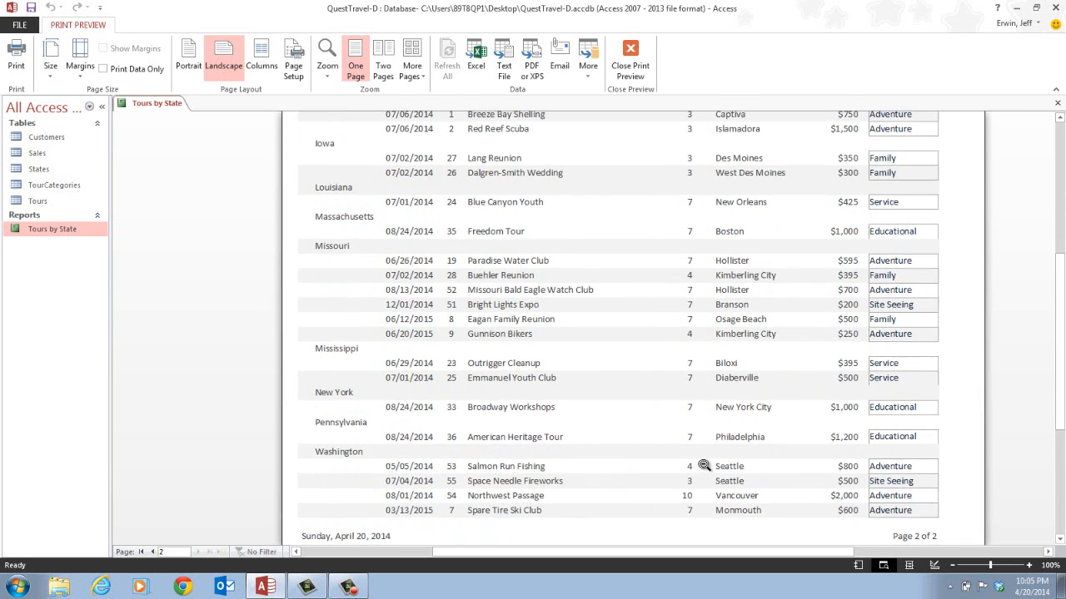
pyautogui.scroll(-3, 703, 465)
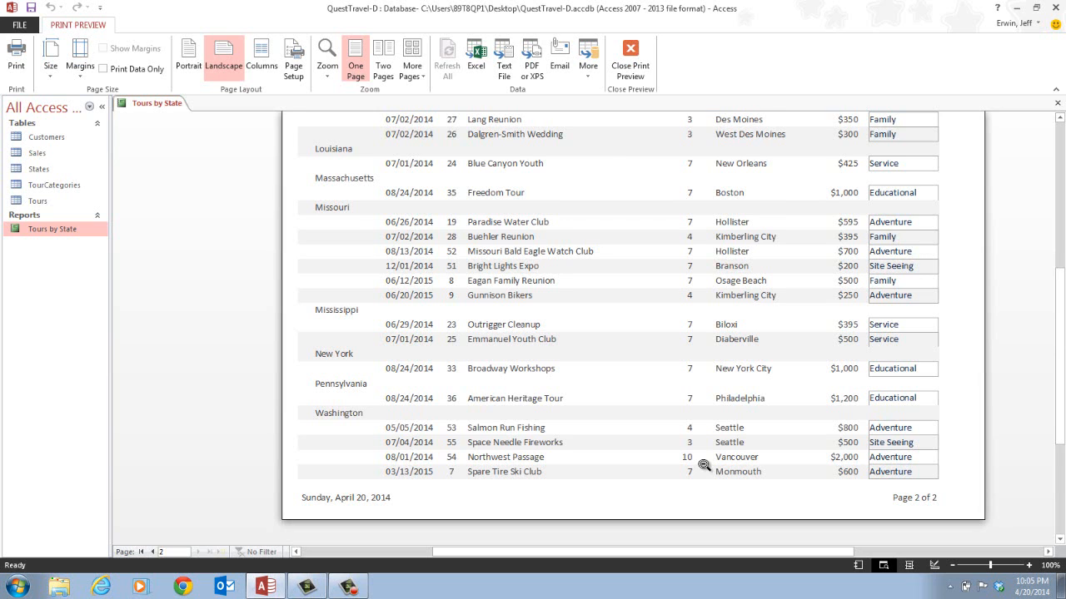
pyautogui.scroll(1, 704, 464)
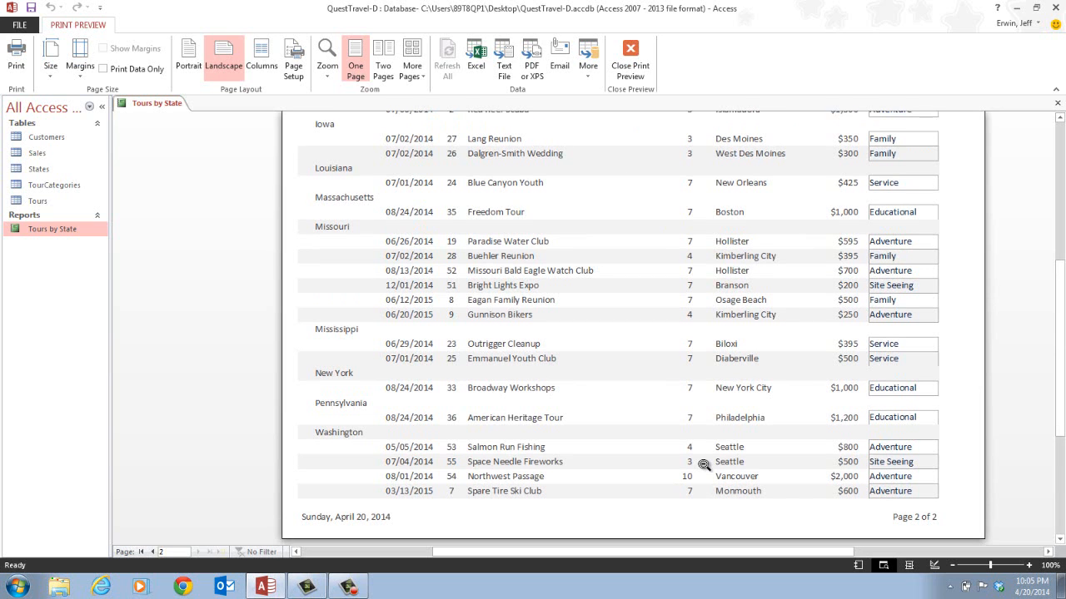
pyautogui.scroll(4, 703, 464)
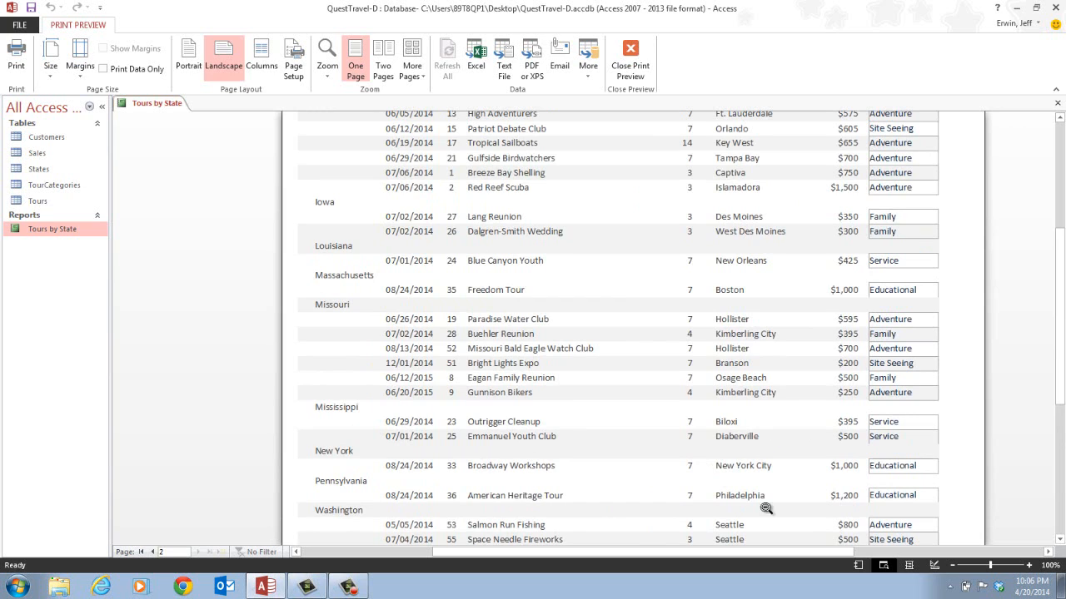
# Step: View the report in Report View, Print Preview, Layout View and Design View, returning to Print Preview
pyautogui.click(859, 566)
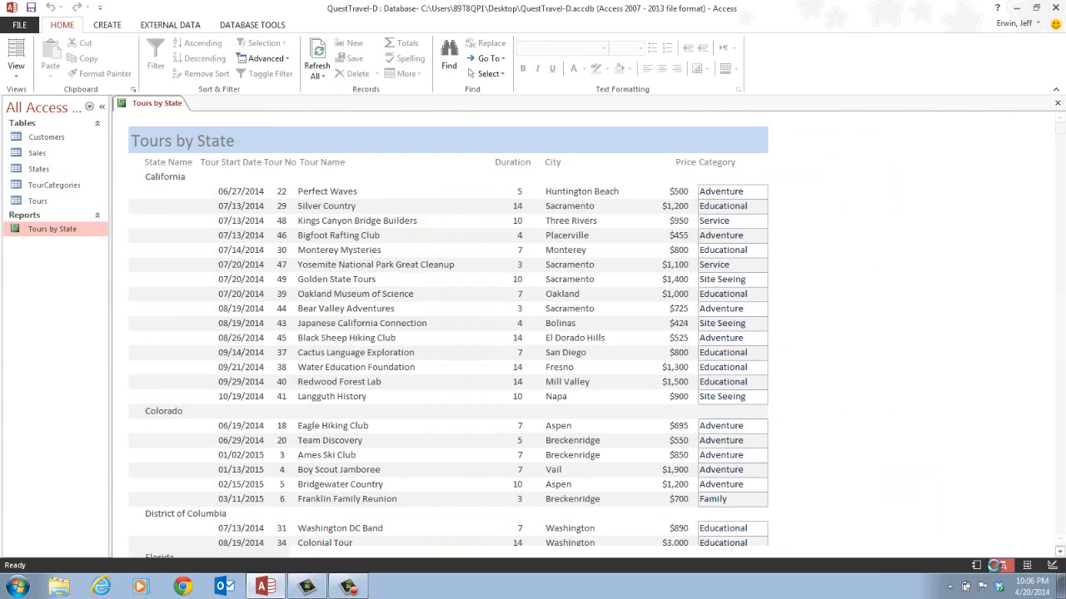
pyautogui.click(999, 567)
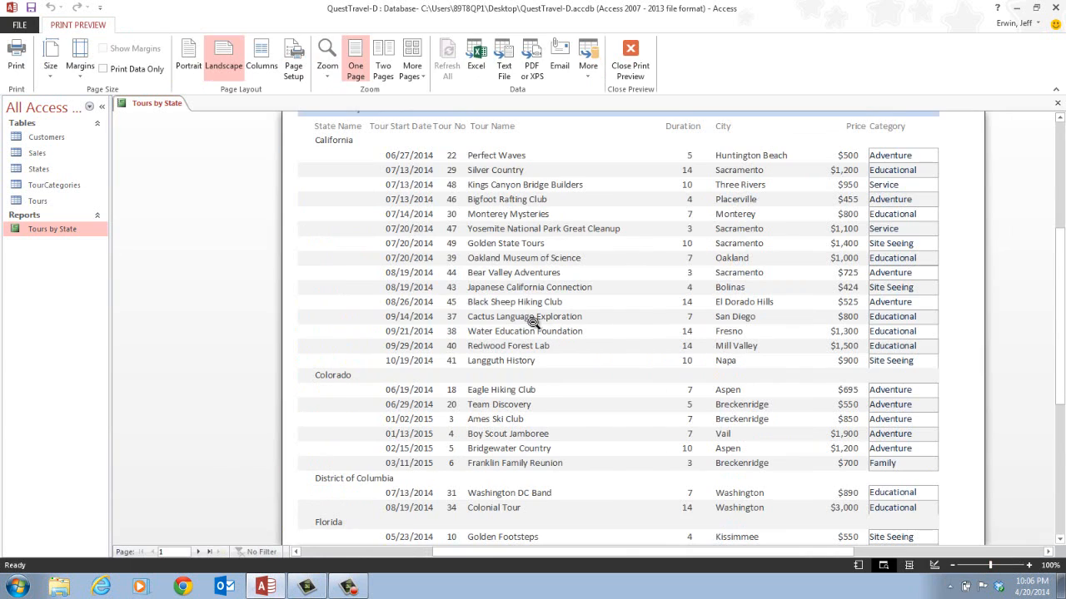
pyautogui.click(909, 566)
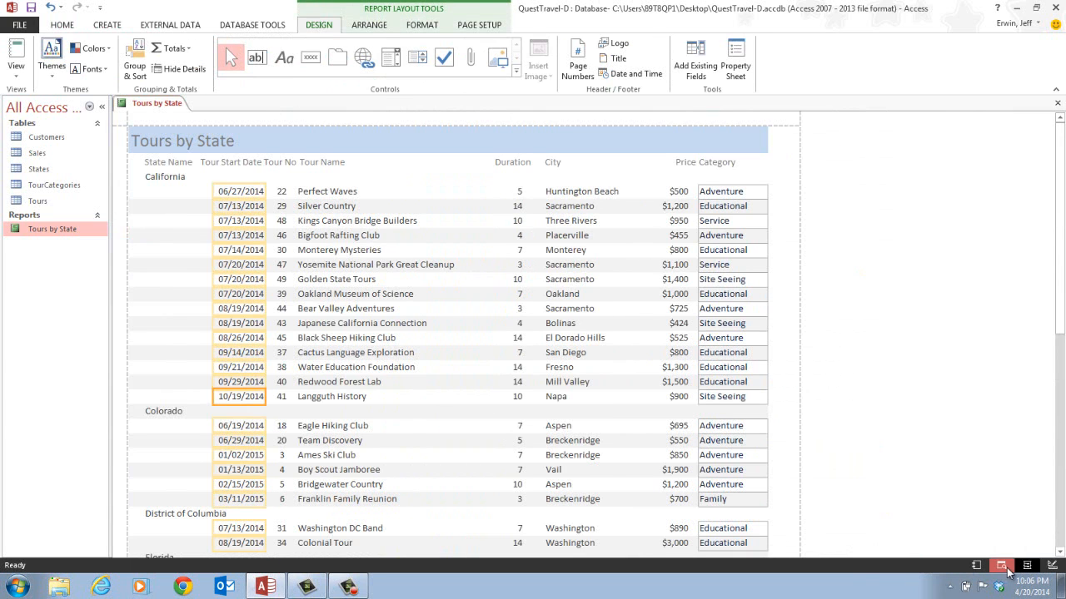
pyautogui.click(1051, 565)
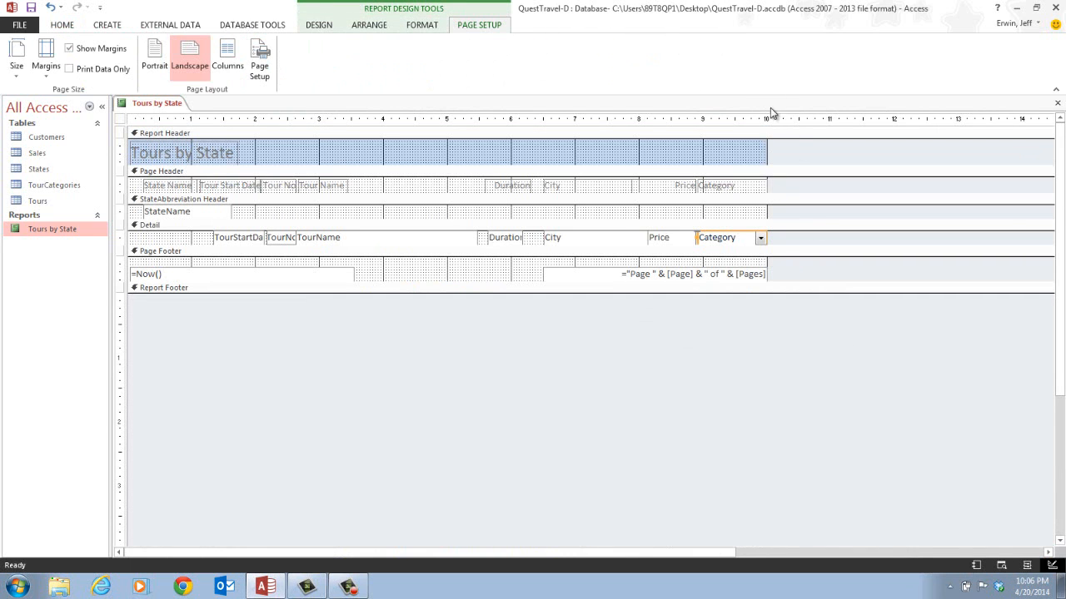
pyautogui.click(1000, 566)
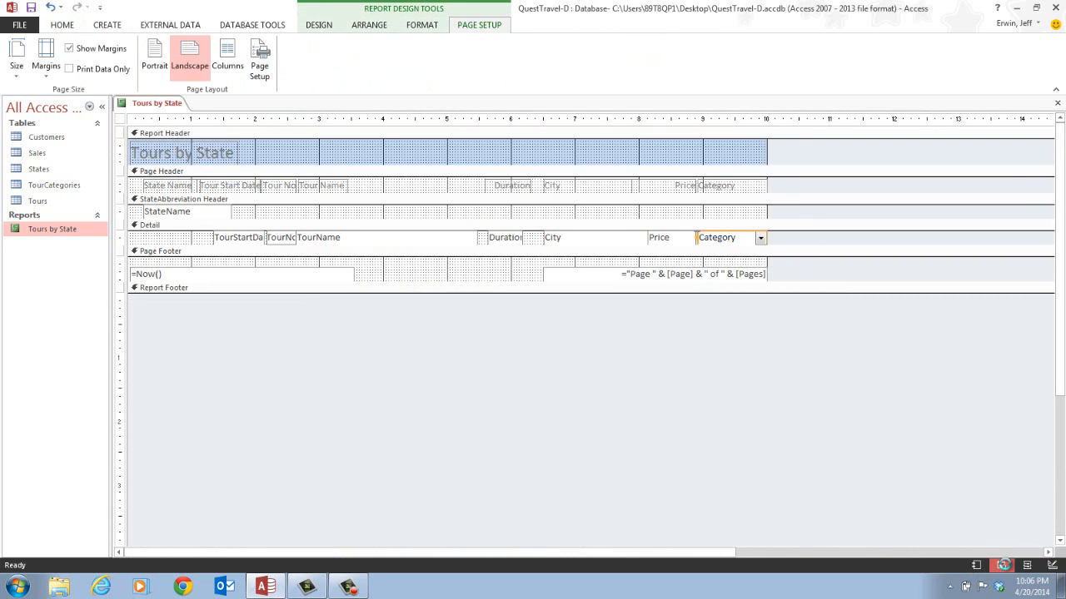